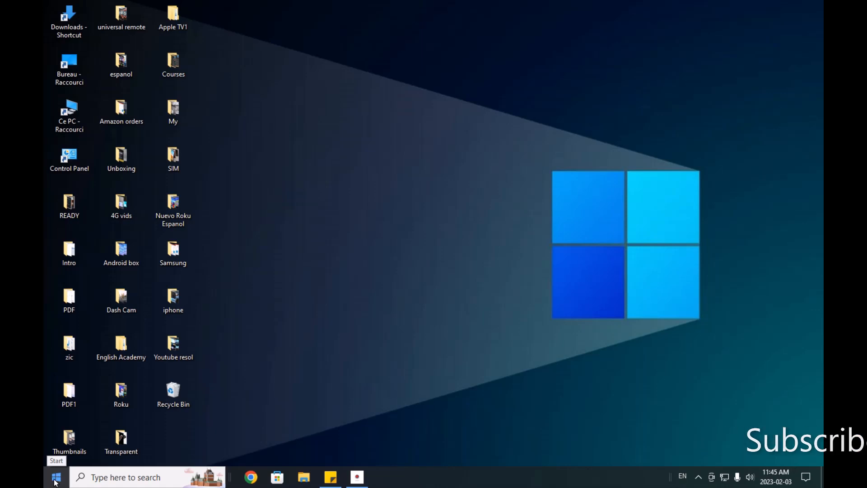
Reach Accounts > Sign-in options from the Start menu's Settings
click(56, 476)
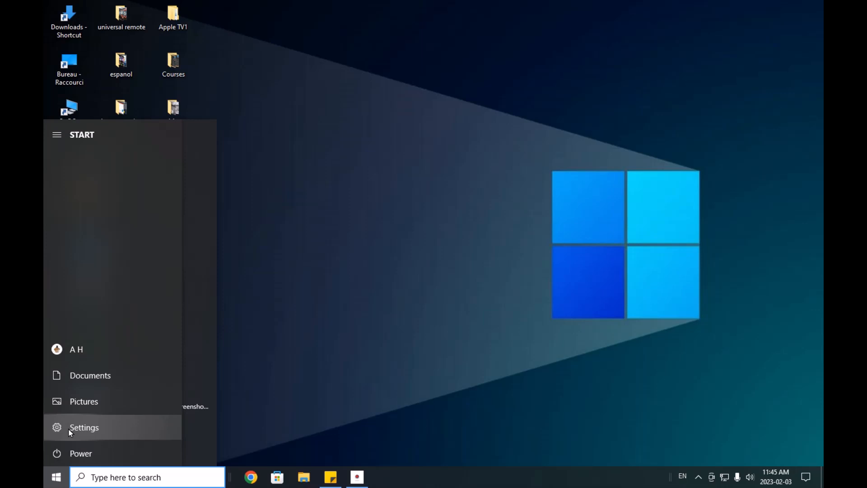
click(75, 428)
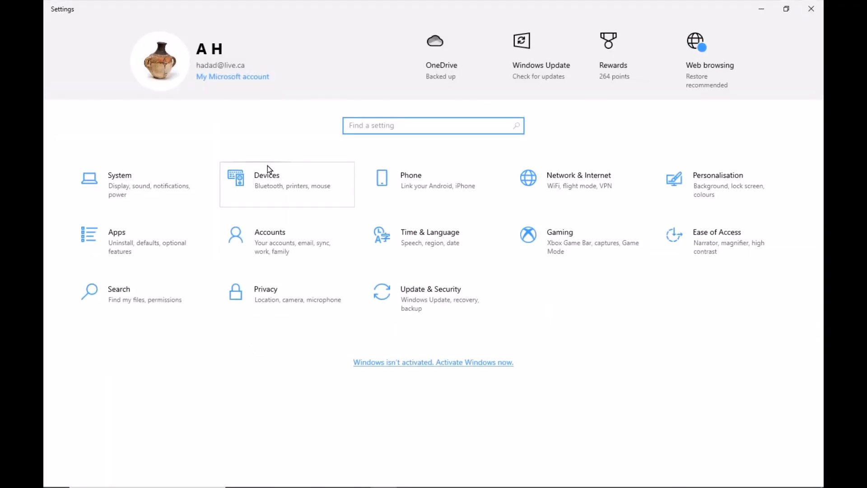
click(273, 243)
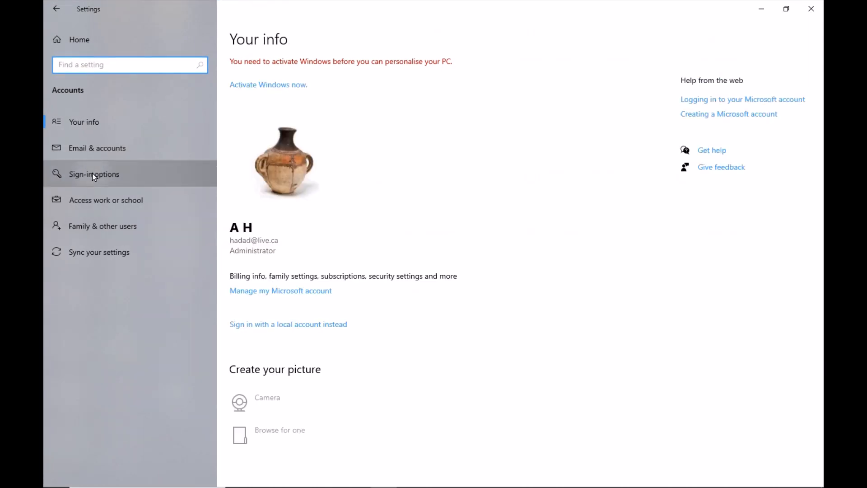
click(92, 173)
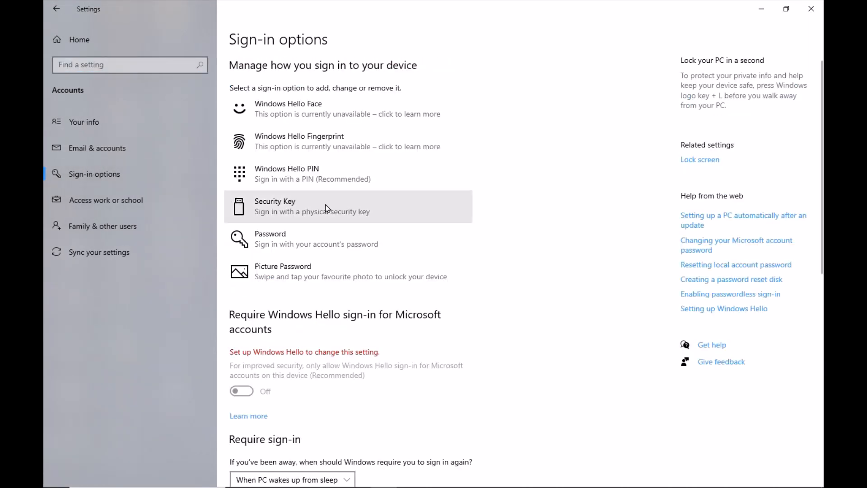
Expand Windows Hello PIN and begin adding a new PIN
click(307, 174)
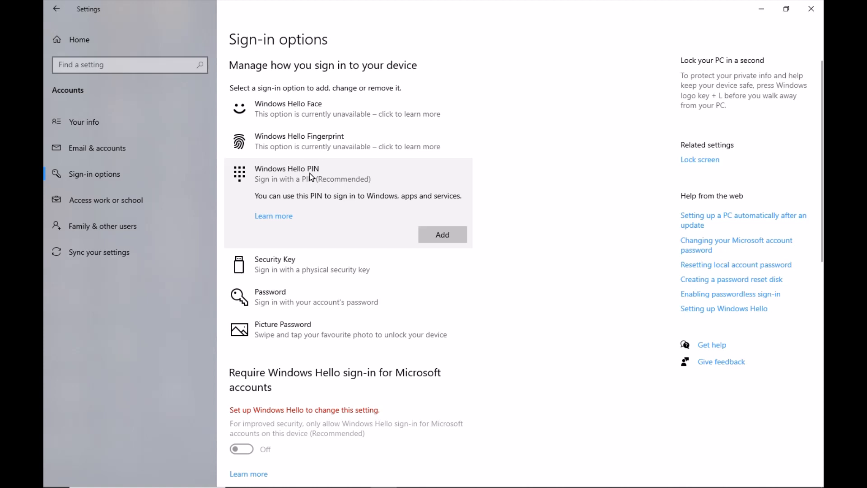
click(442, 235)
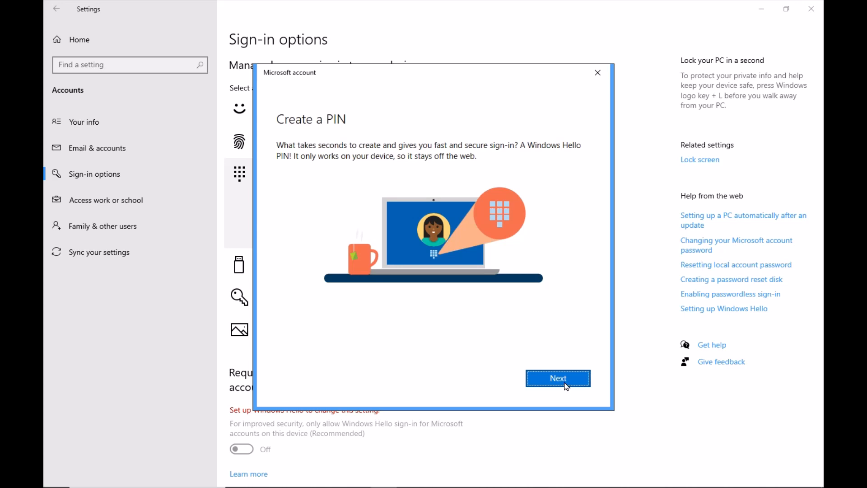
Enter the new PIN, confirm it, and save it as the sign-in PIN
click(565, 380)
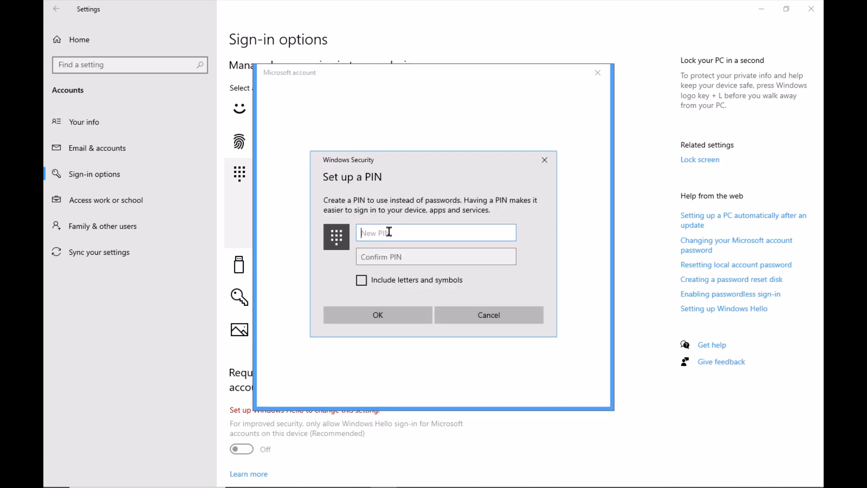
click(401, 258)
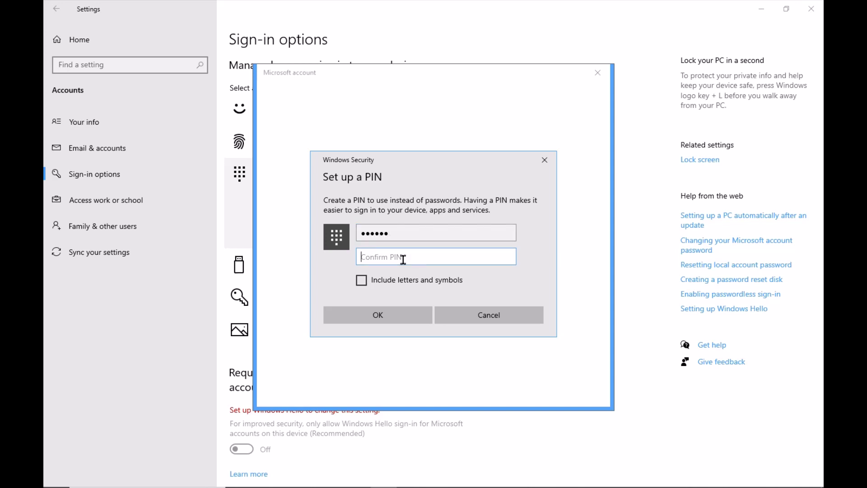
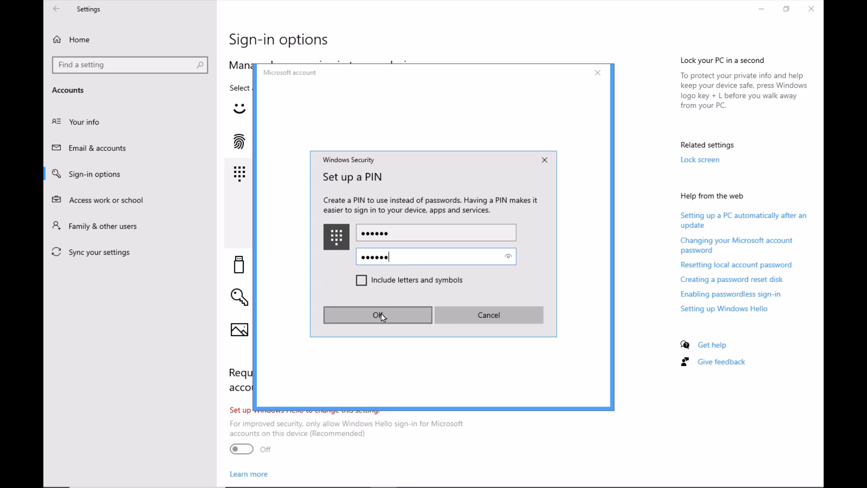
click(381, 314)
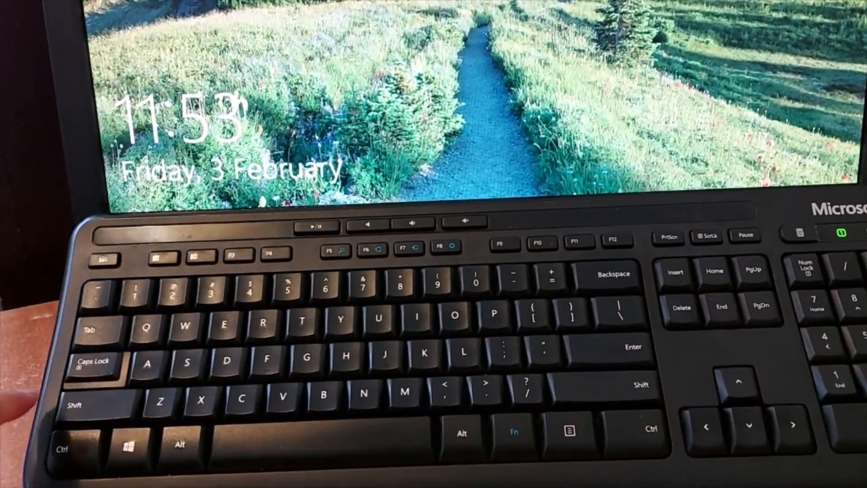
Dismiss the lock screen clock to reach the PIN sign-in prompt, twice
key(space)
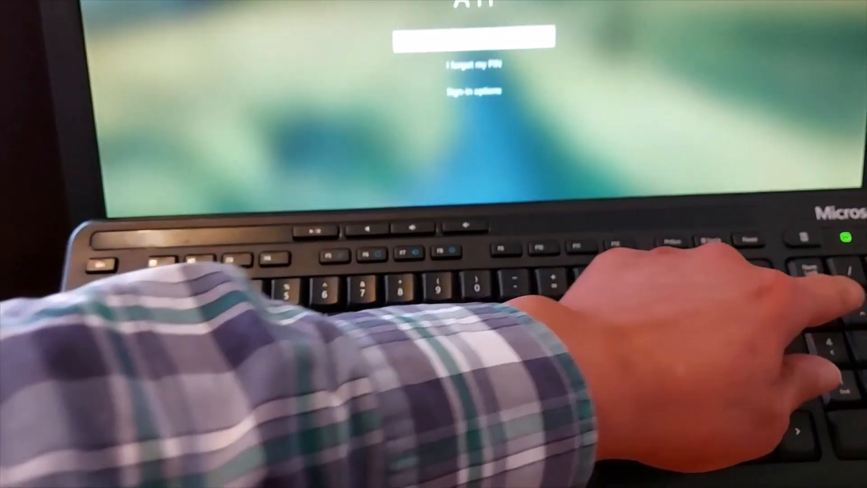
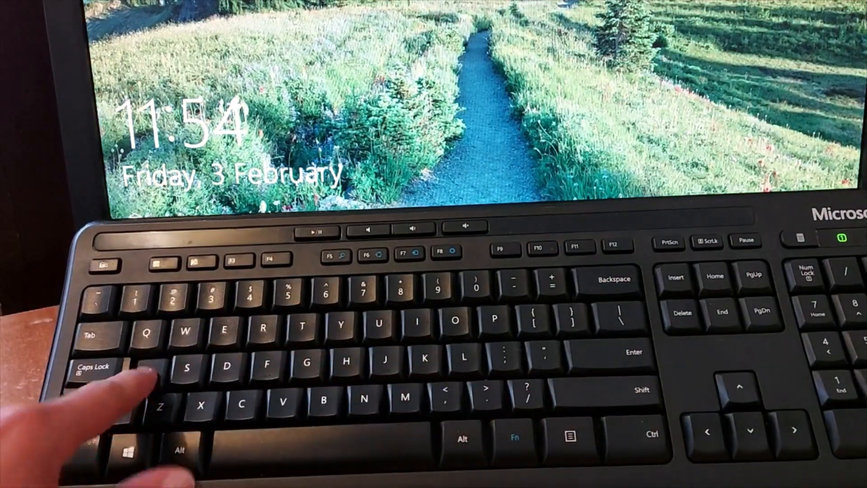
key(space)
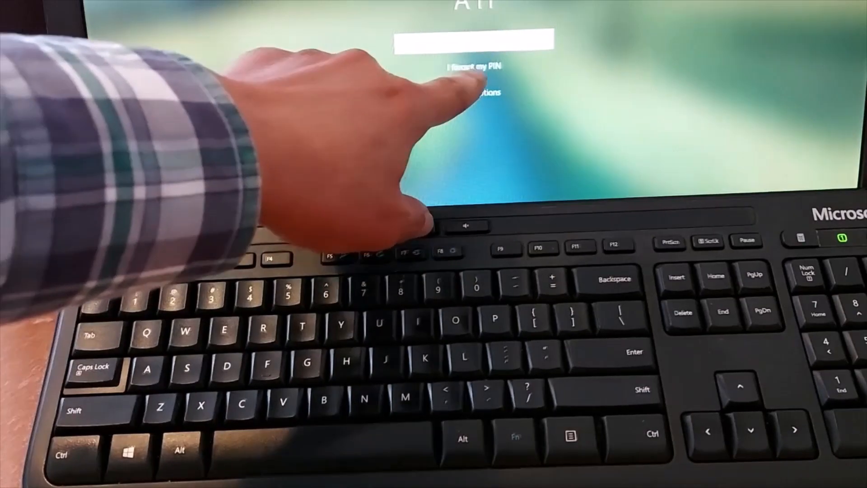